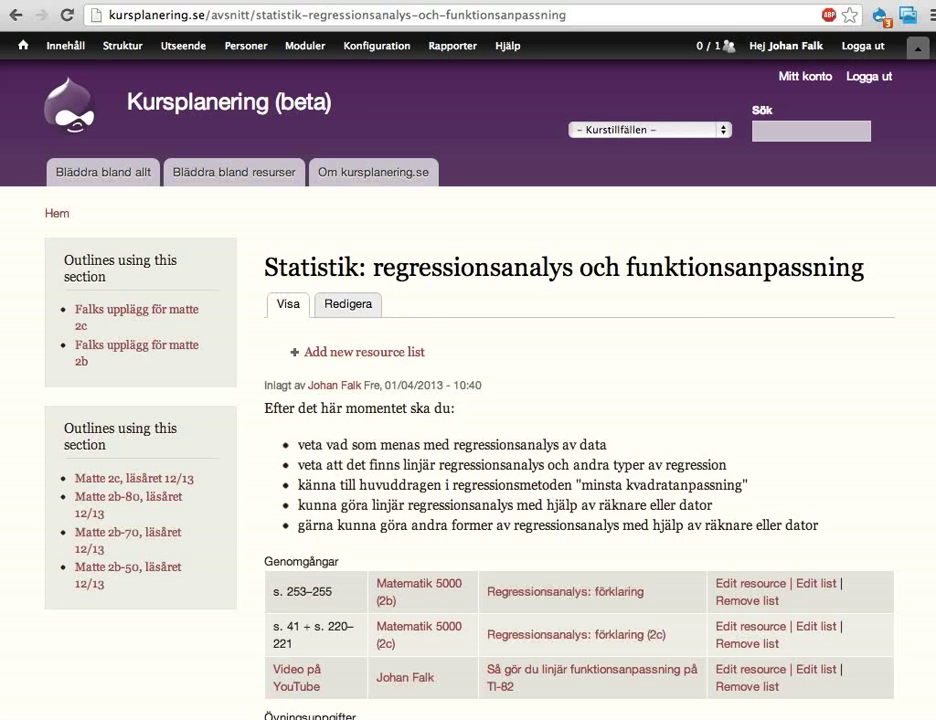
Switch to LibreOffice Calc and create a points-only XY (Scatter) chart from the x-värde and y-värde data in A1:B7.
key(super+Tab)
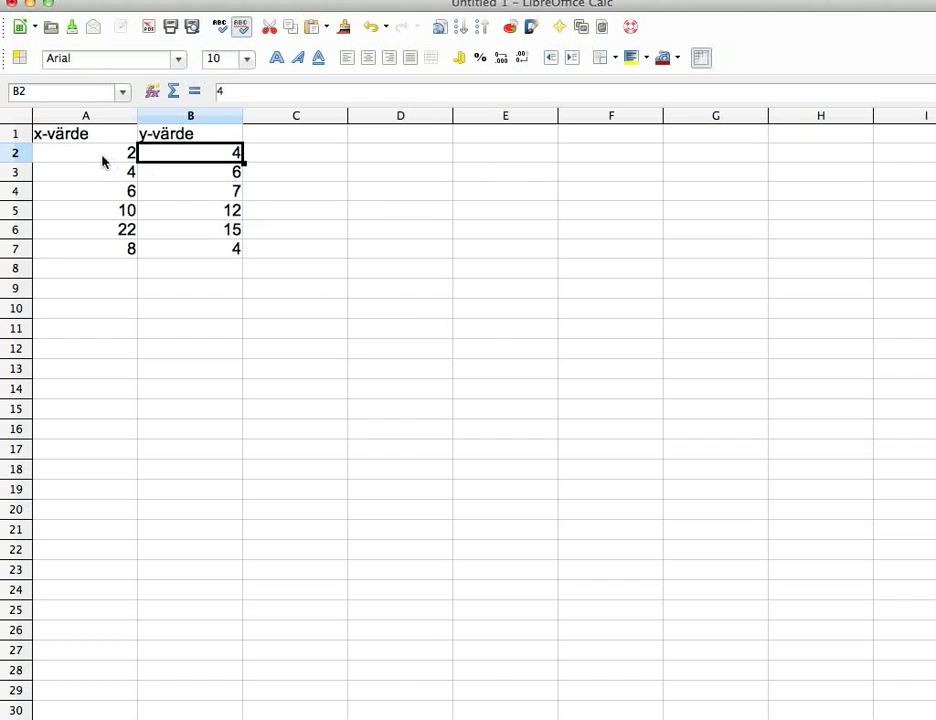
drag(84, 138, 156, 245)
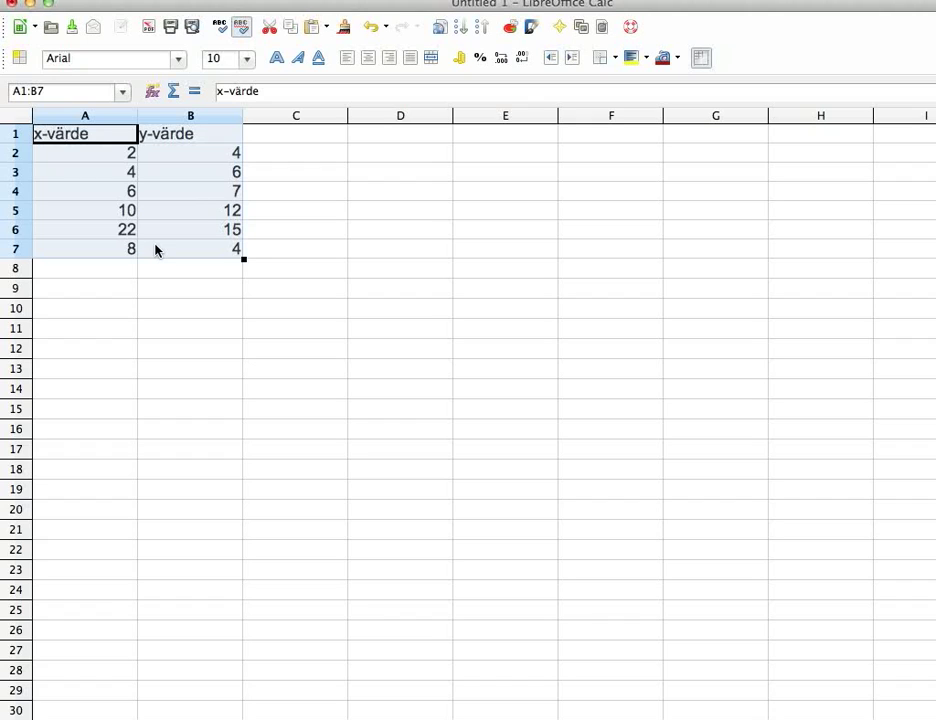
drag(186, 248, 86, 138)
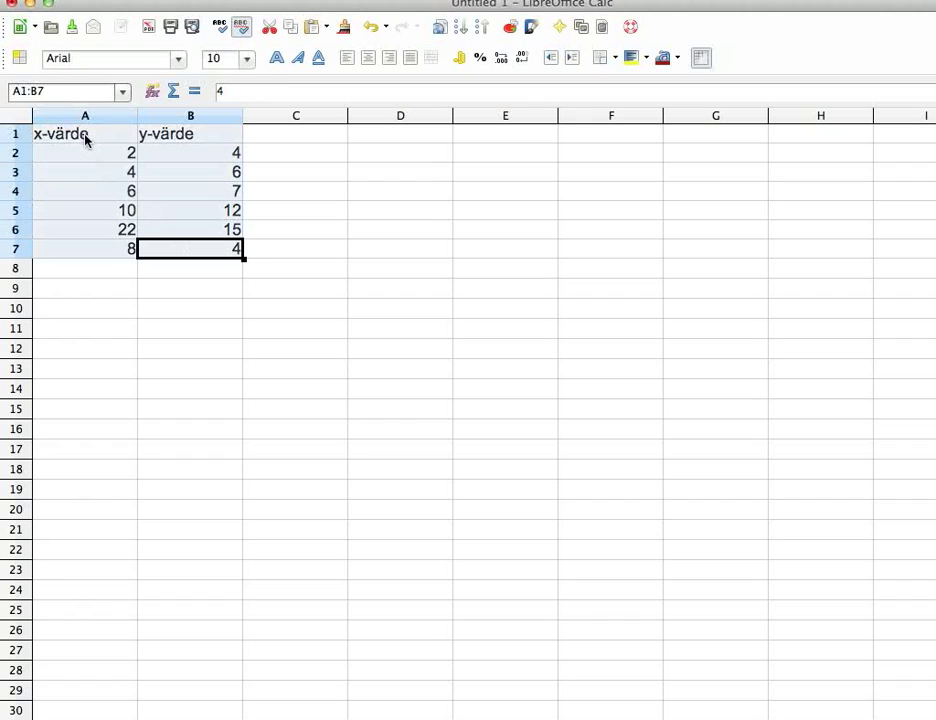
click(510, 27)
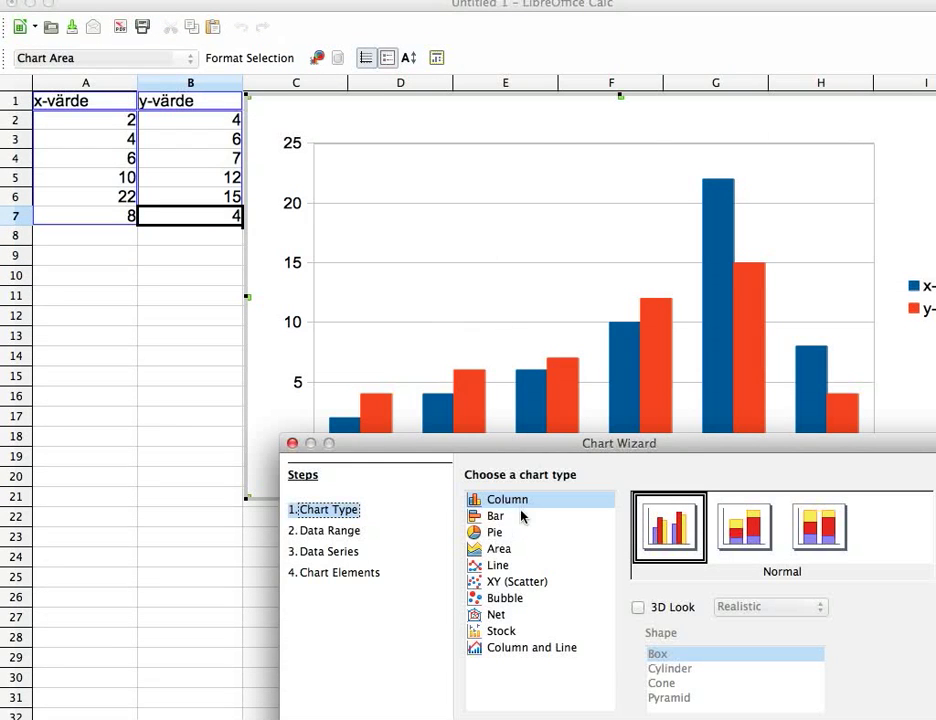
drag(571, 447, 570, 337)
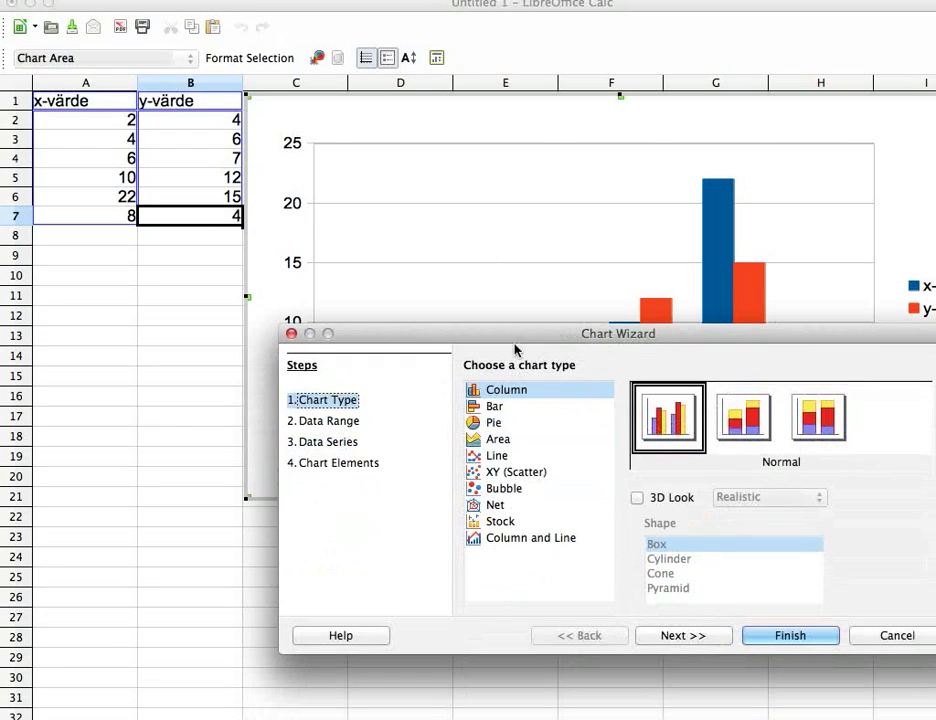
click(477, 472)
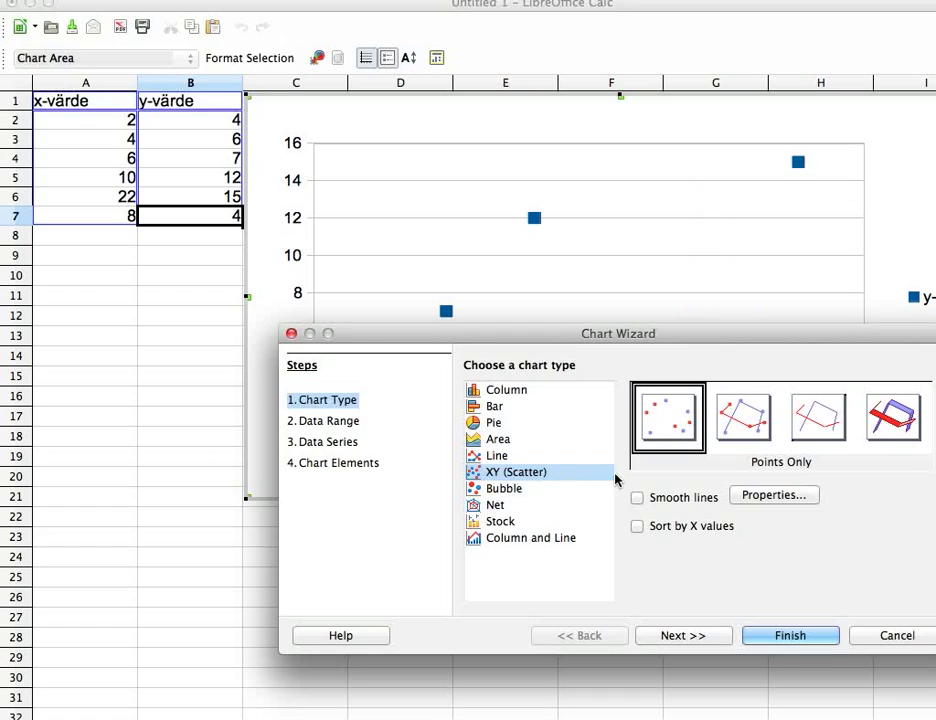
click(790, 636)
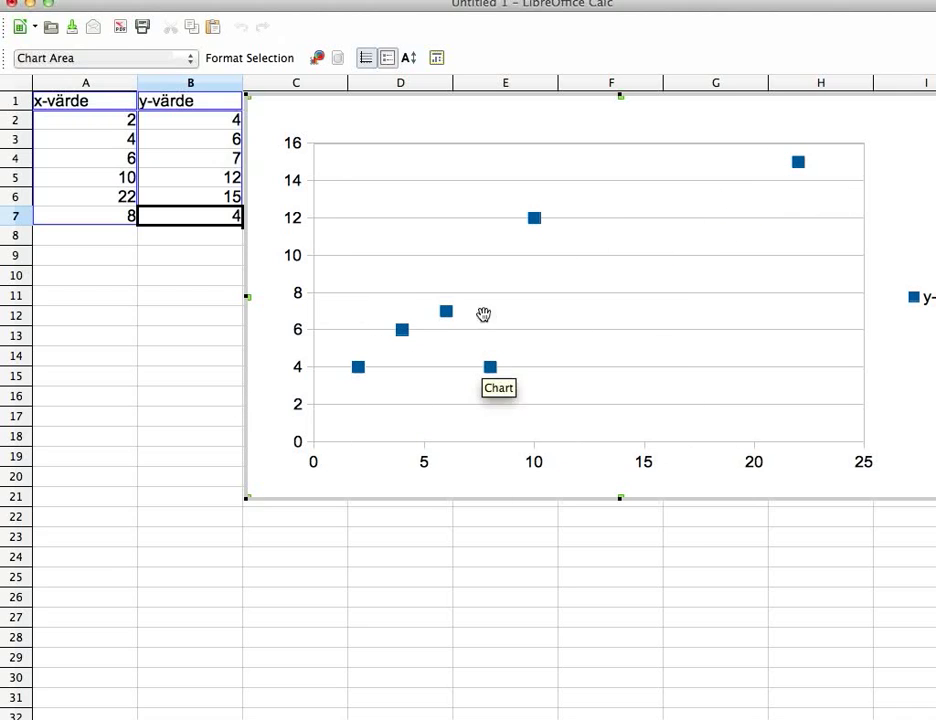
Start inserting a trend line for the y-värde data series in the scatter chart.
click(447, 315)
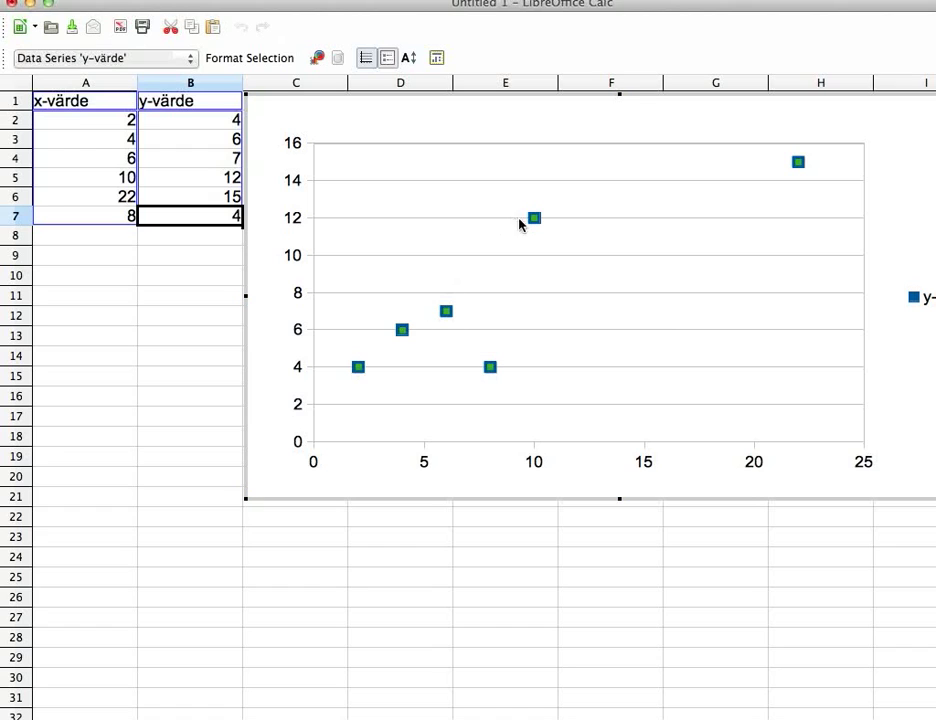
mouse_move(535, 222)
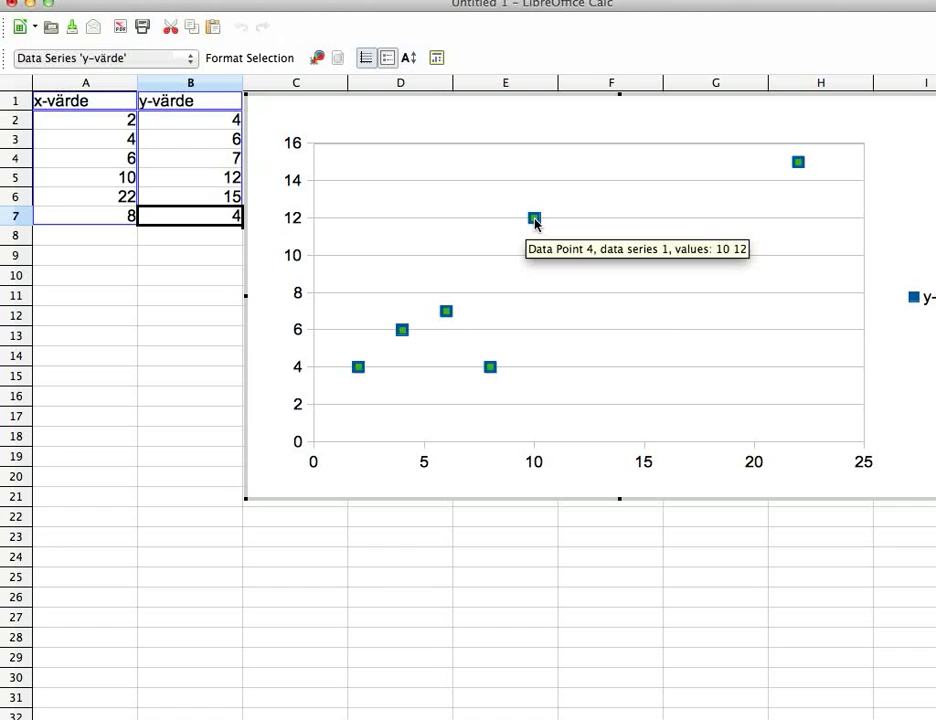
right_click(535, 222)
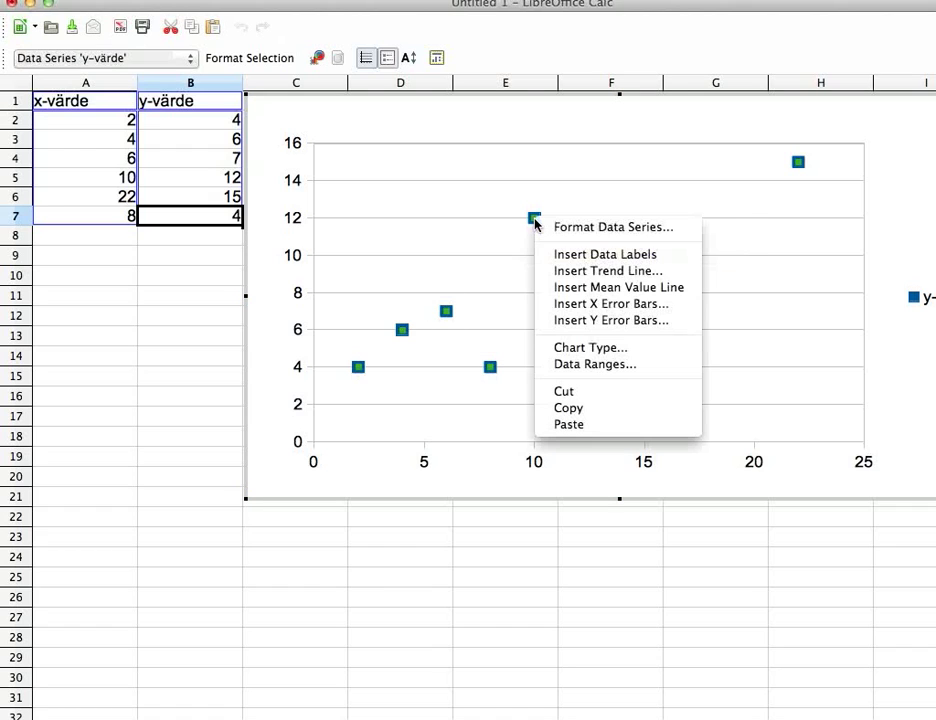
click(597, 276)
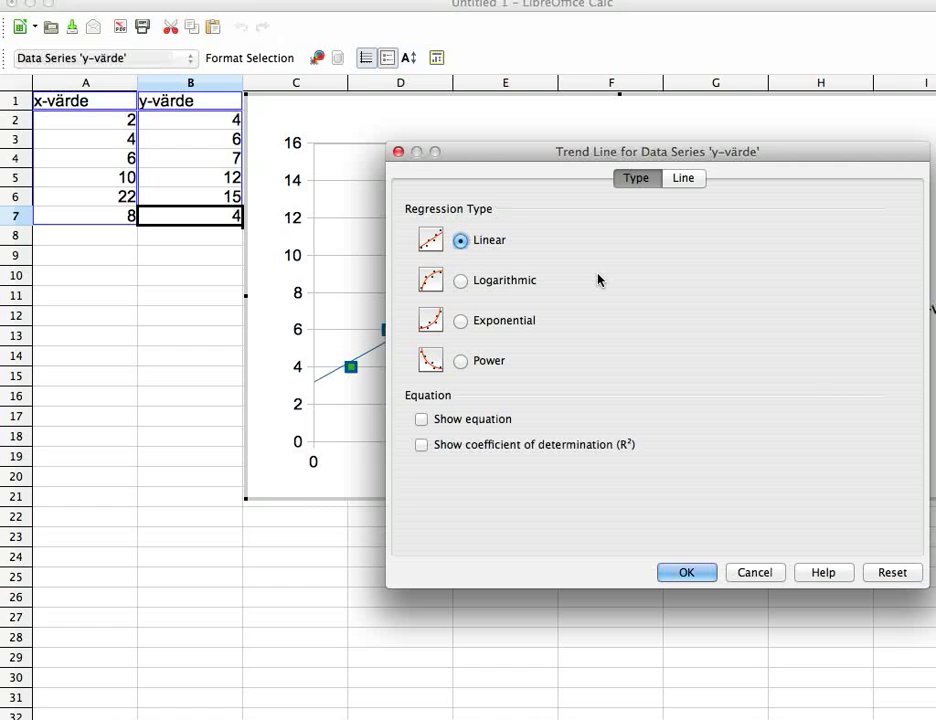
Try the Logarithmic, Exponential and Power regression types and return the selection to Linear.
click(688, 178)
click(638, 184)
click(478, 286)
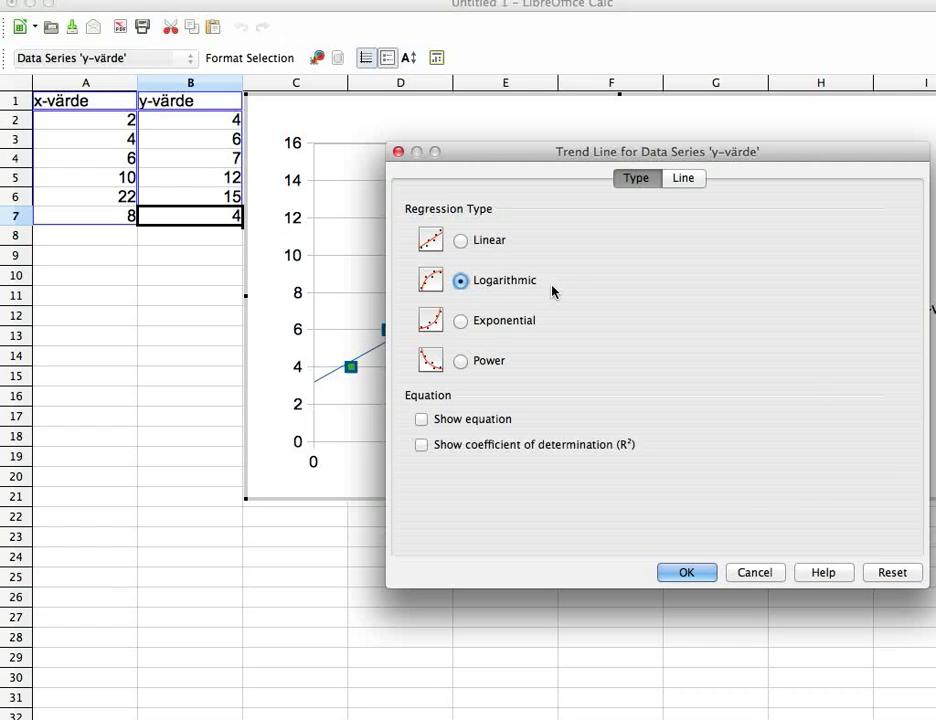
click(464, 321)
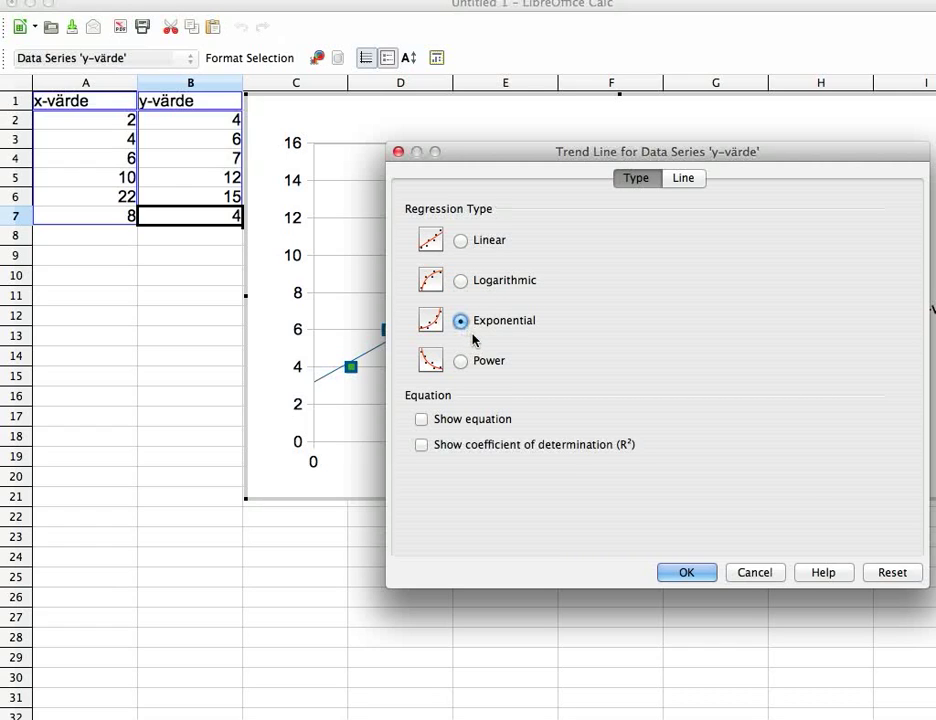
click(464, 362)
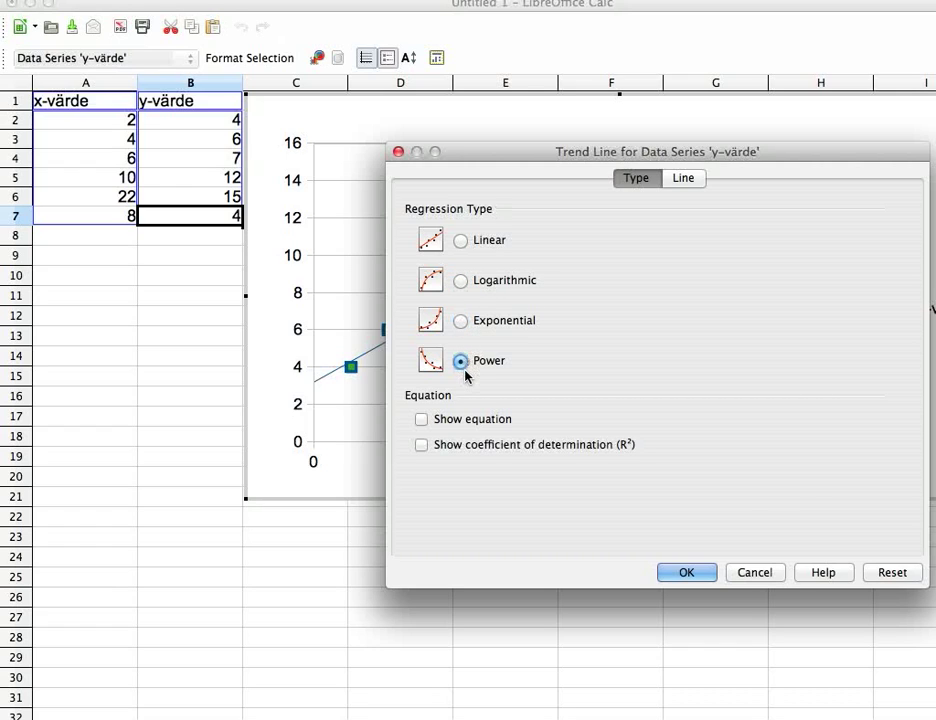
click(468, 241)
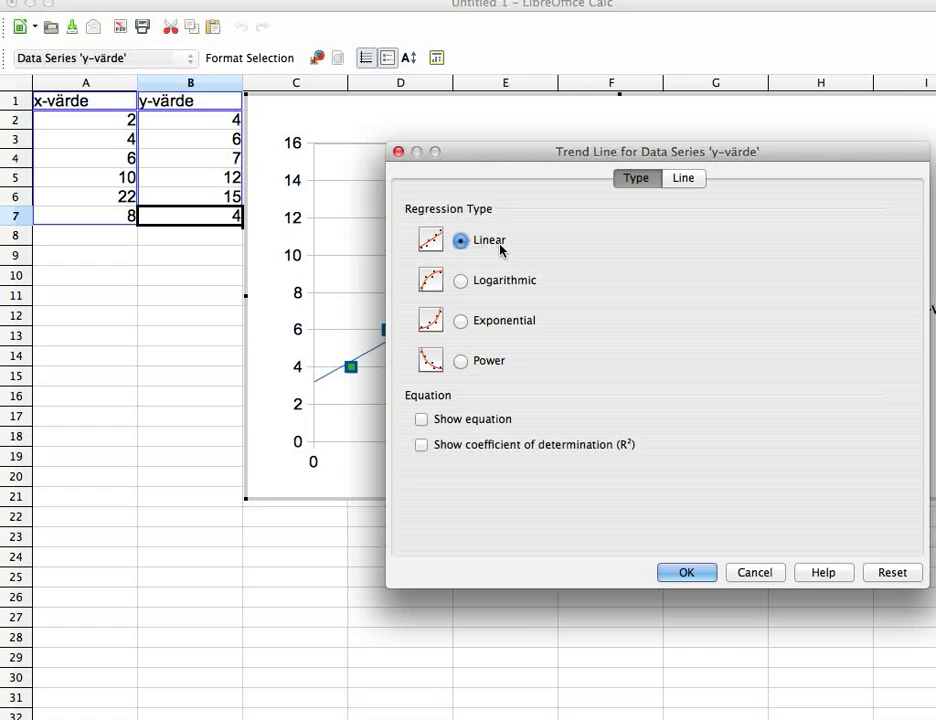
Insert the linear trend line with its equation and coefficient of determination (R²) shown on the chart.
click(421, 421)
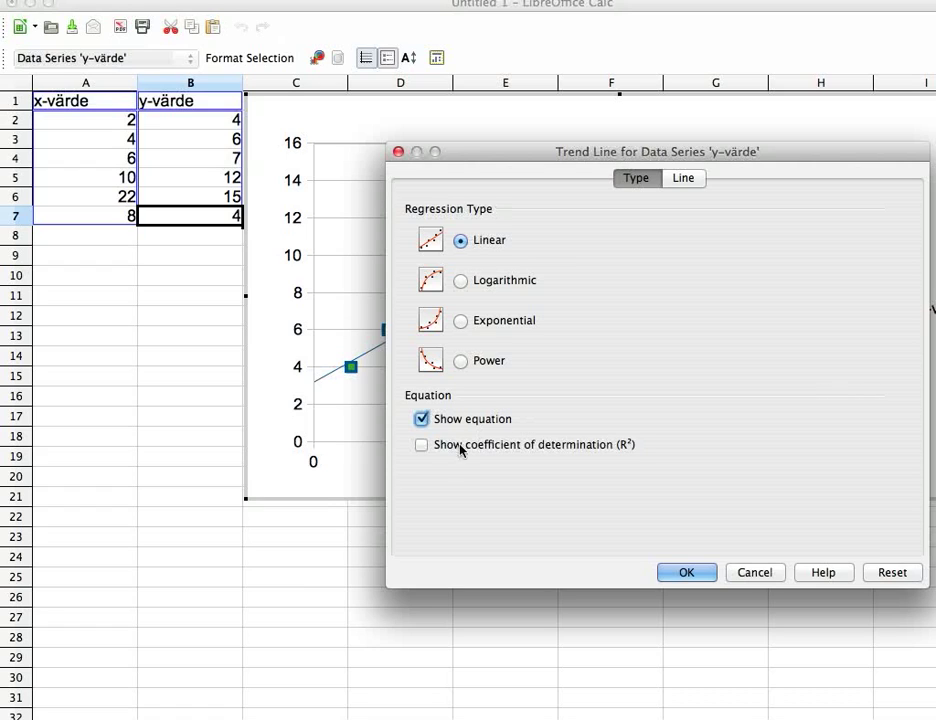
click(422, 446)
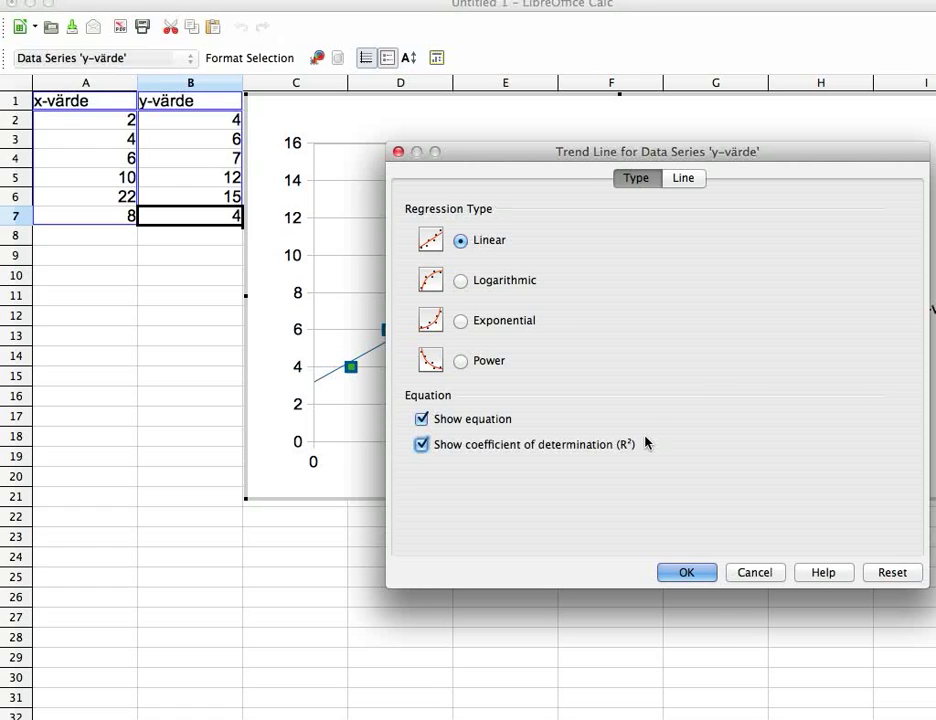
click(687, 573)
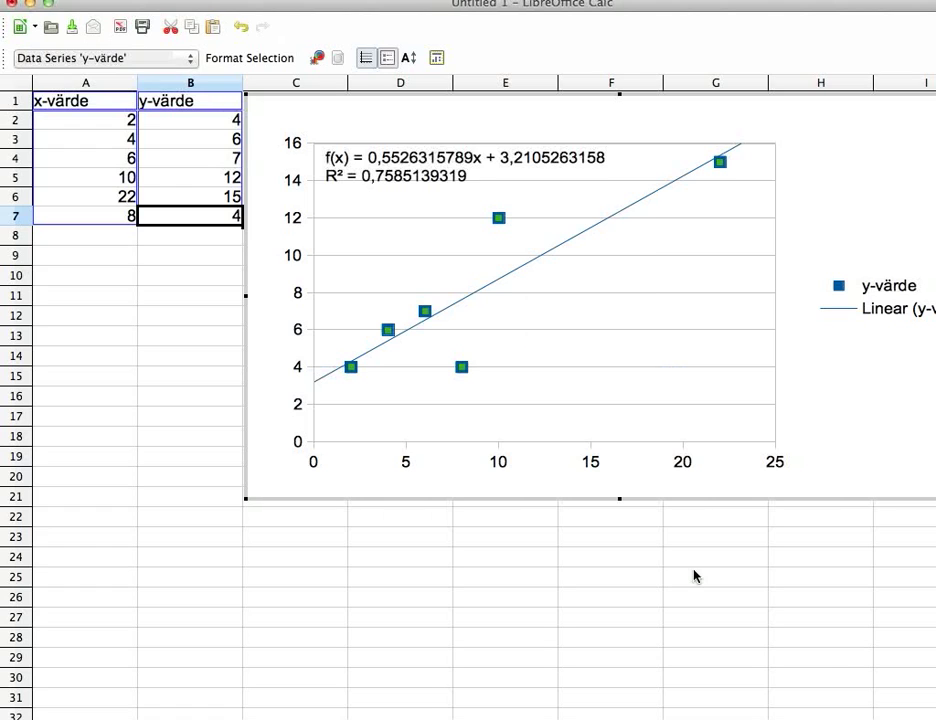
Change the trend line's regression type to Exponential.
click(699, 174)
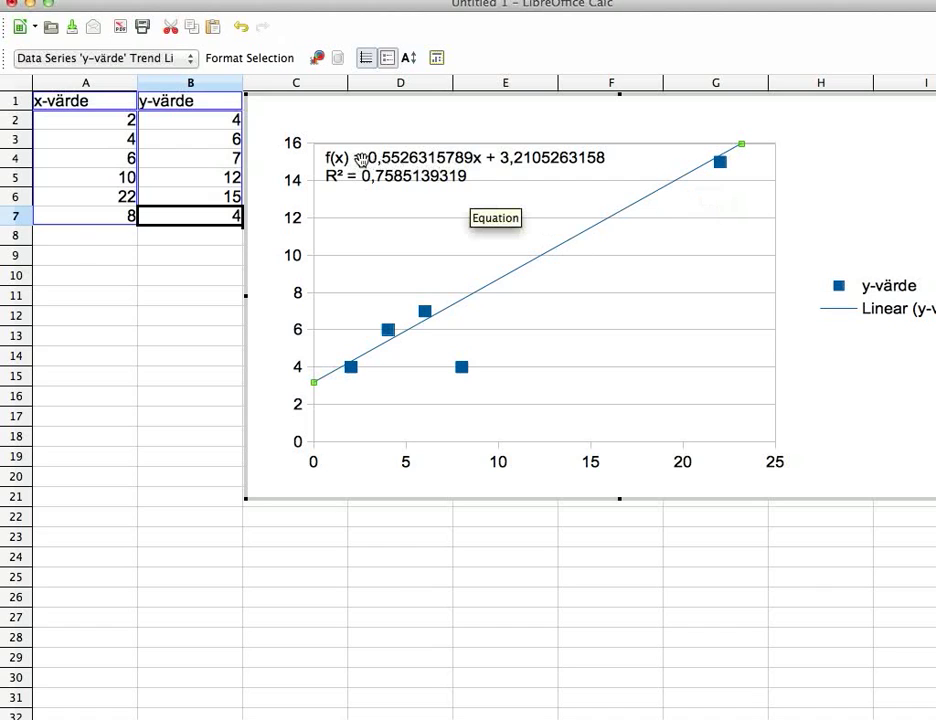
click(396, 161)
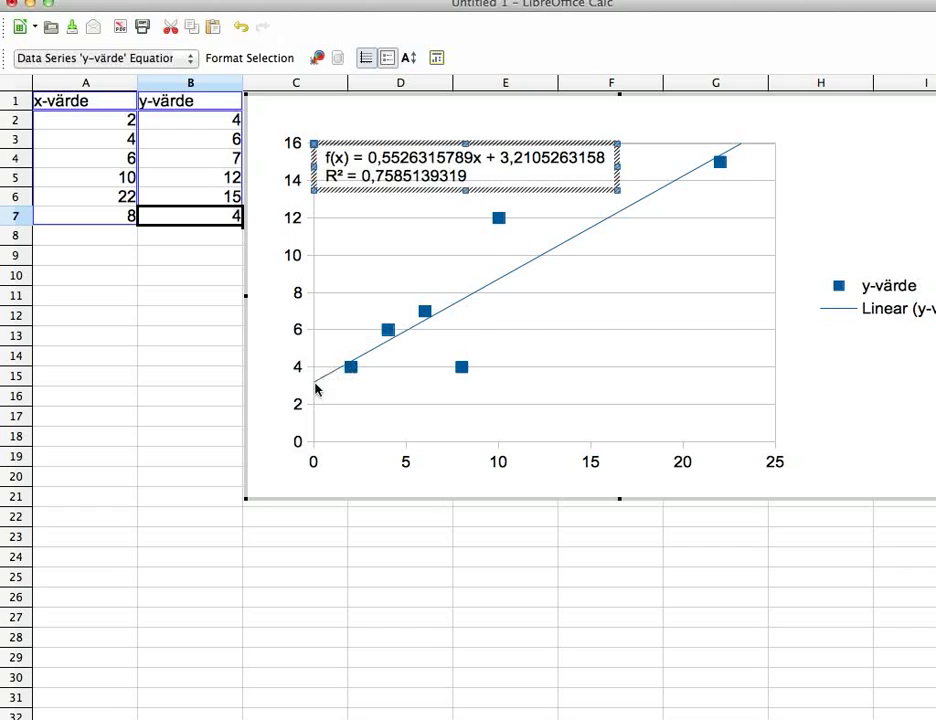
click(593, 233)
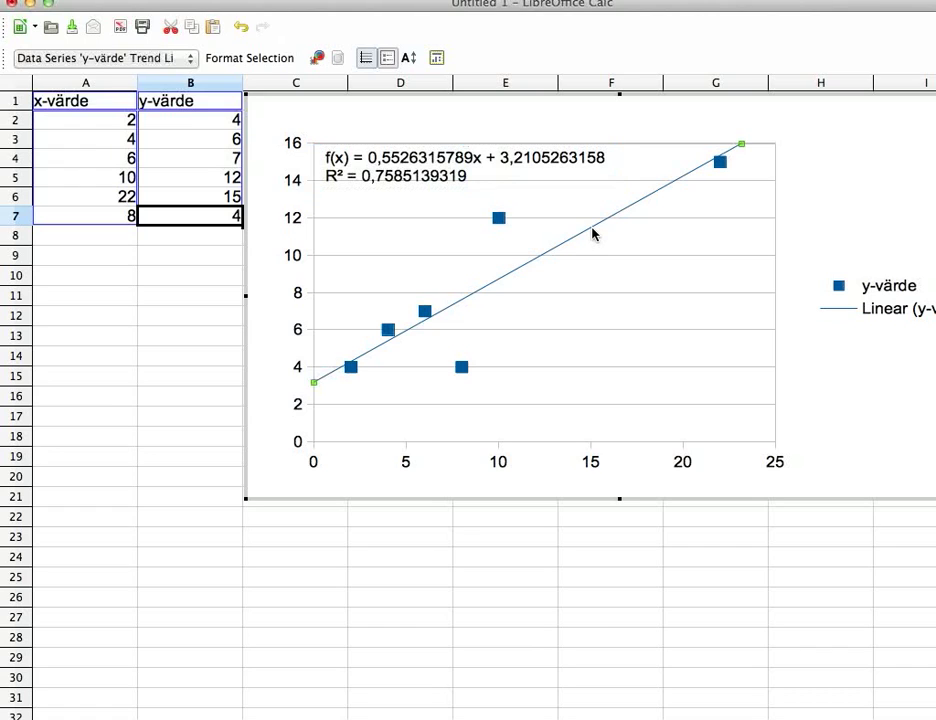
right_click(593, 234)
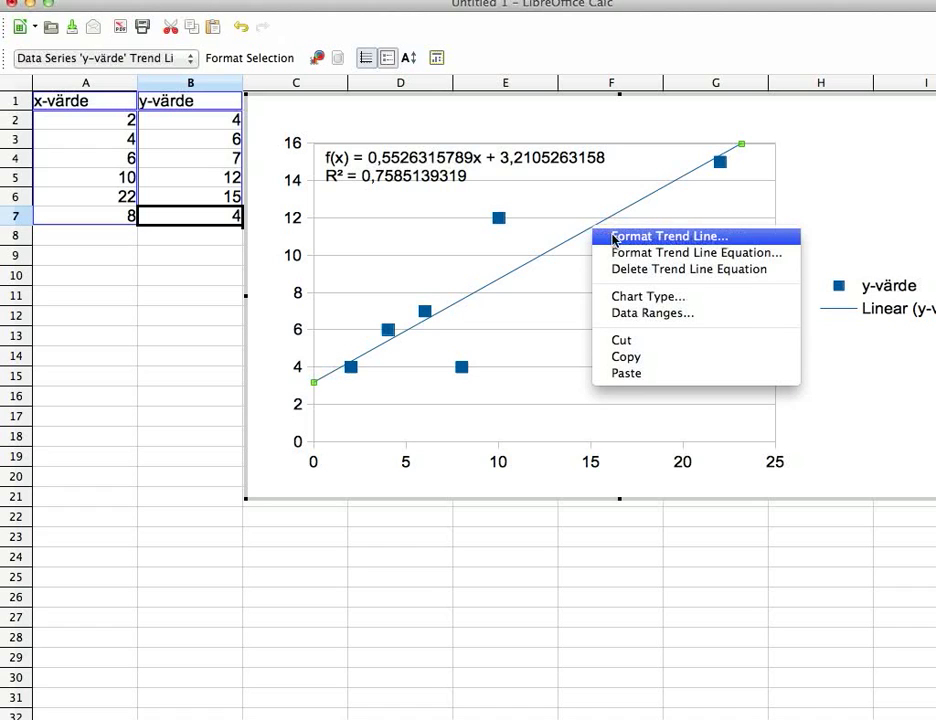
click(614, 240)
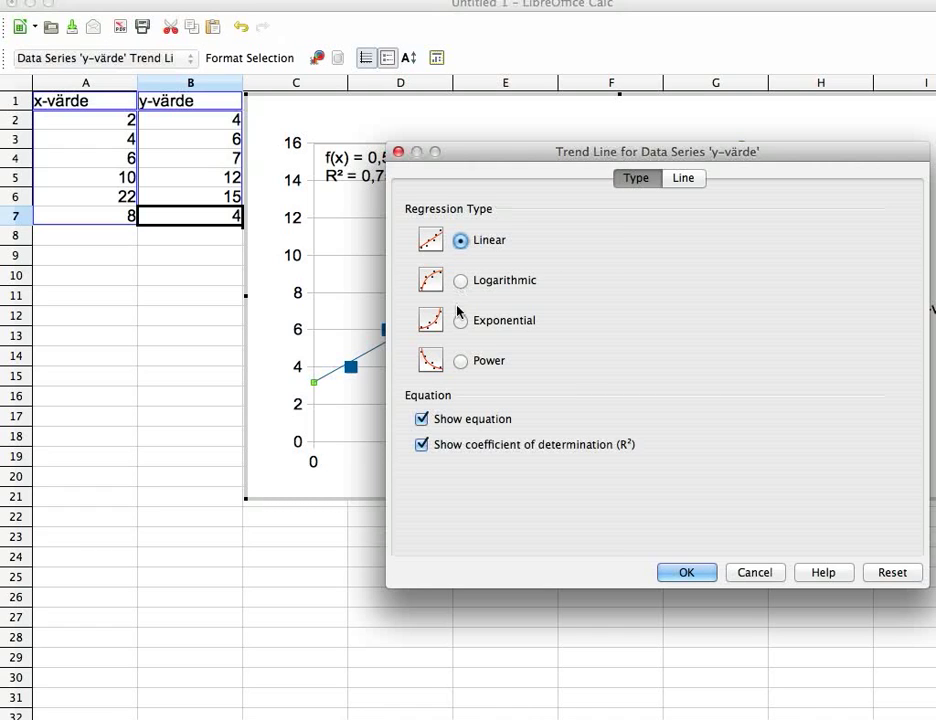
click(460, 321)
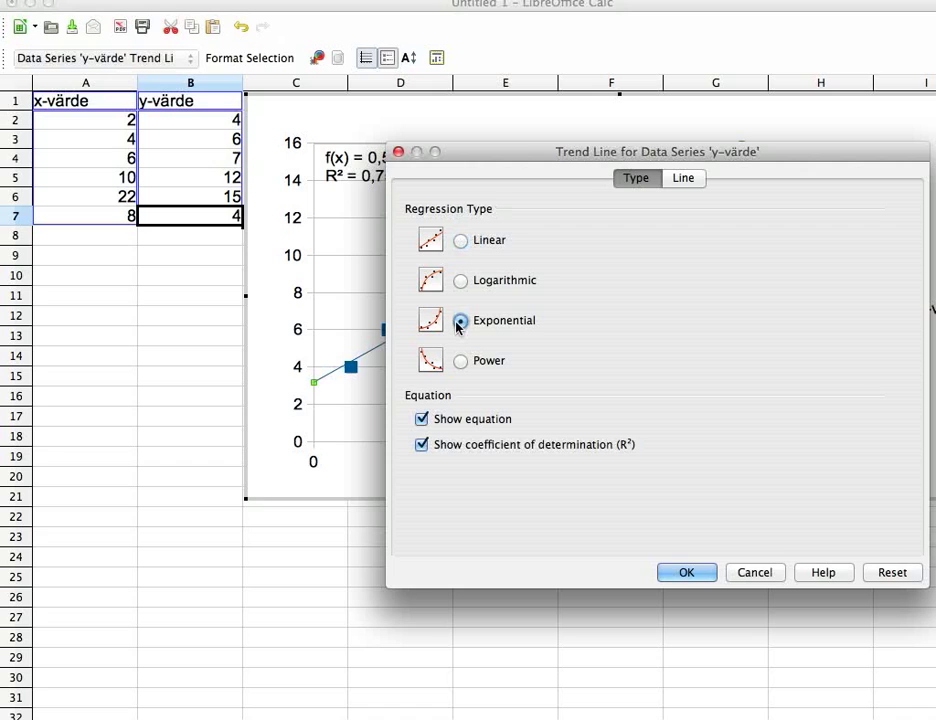
click(683, 574)
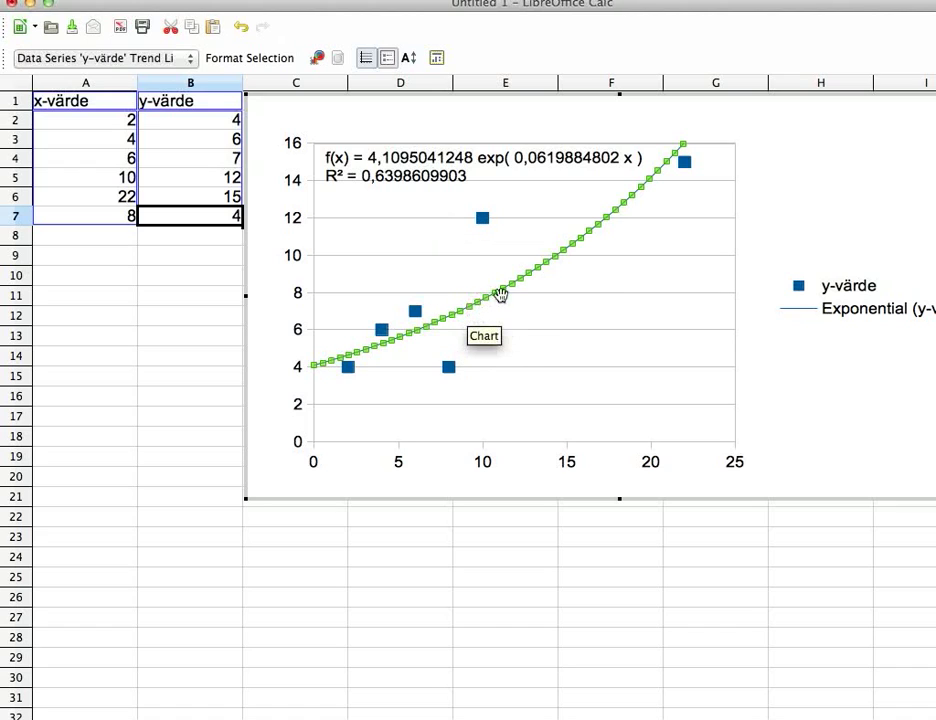
Change the trend line's regression type back to Linear.
right_click(528, 278)
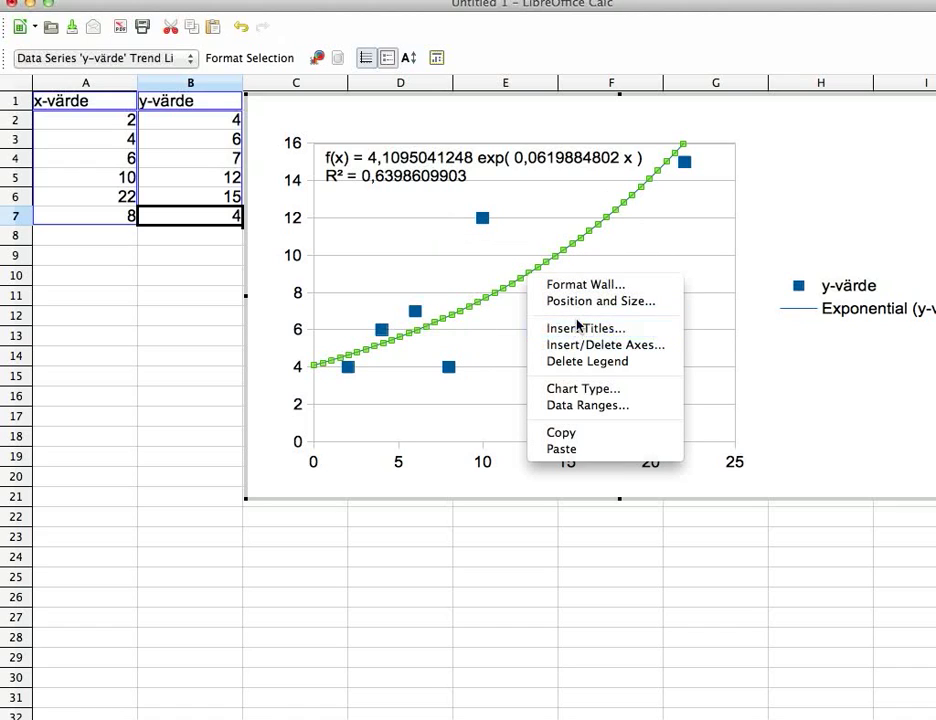
click(511, 290)
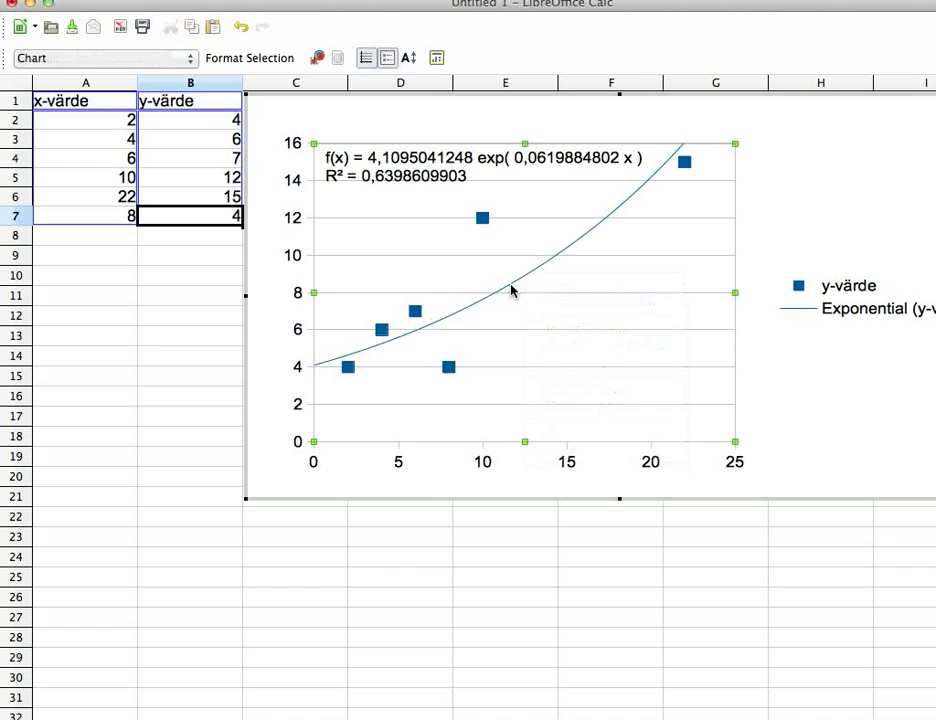
right_click(511, 290)
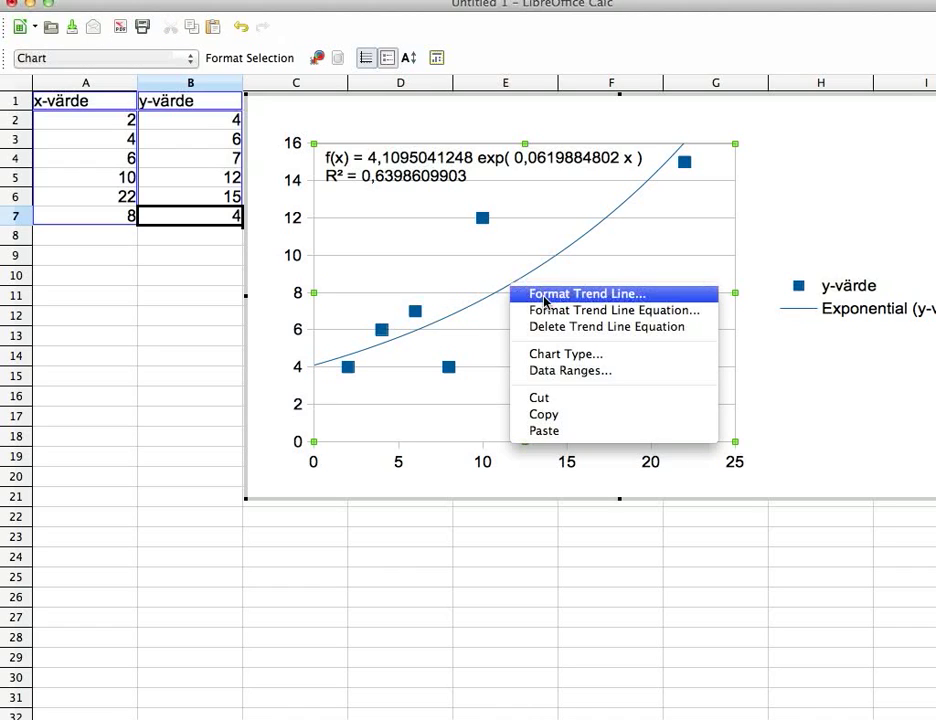
click(541, 293)
click(460, 242)
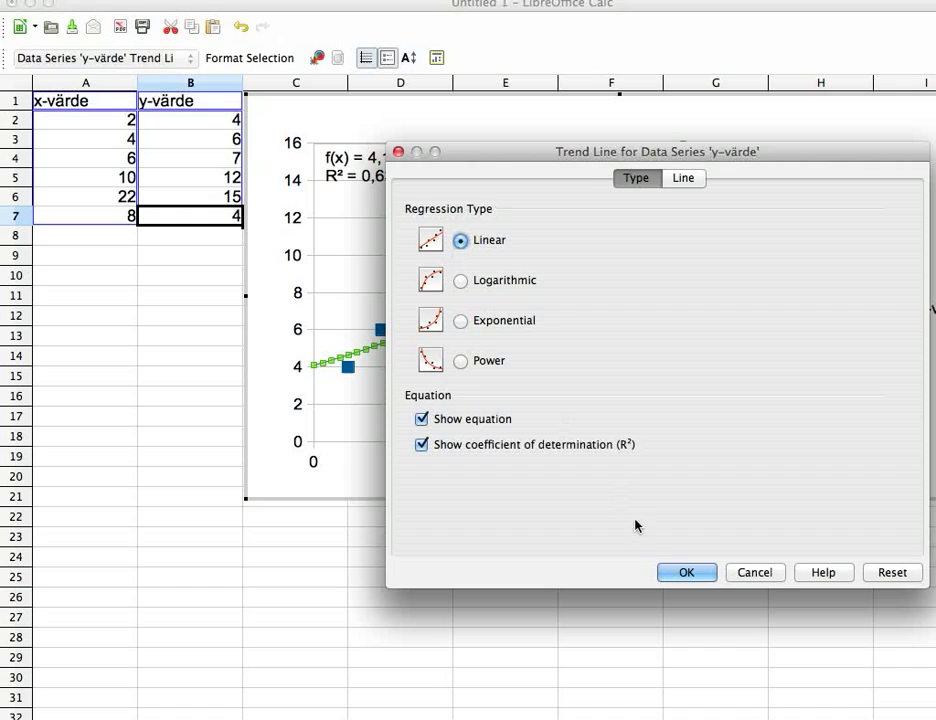
click(665, 574)
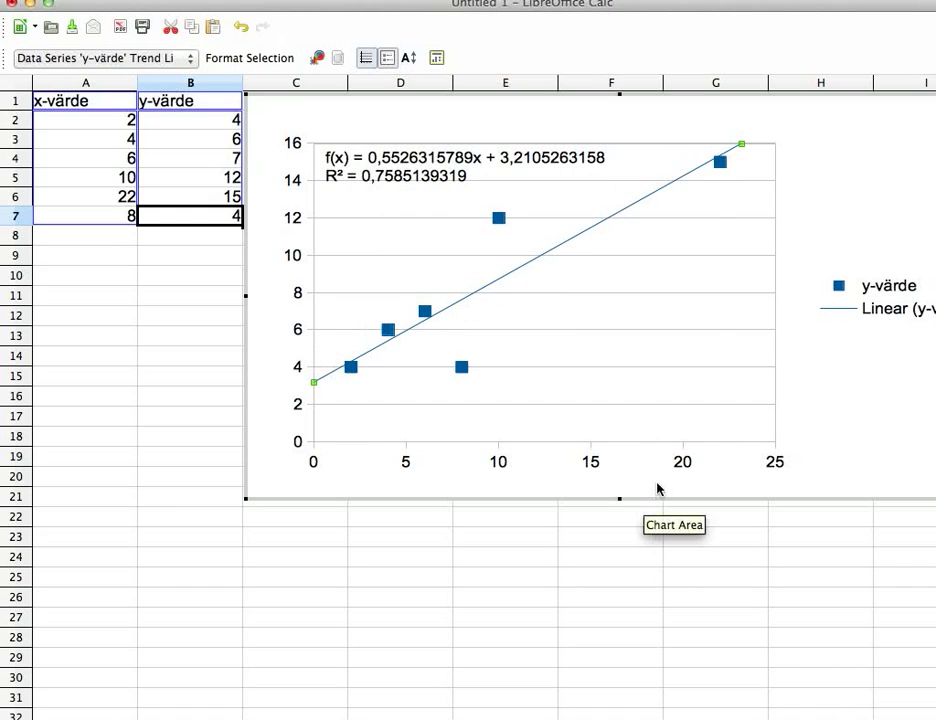